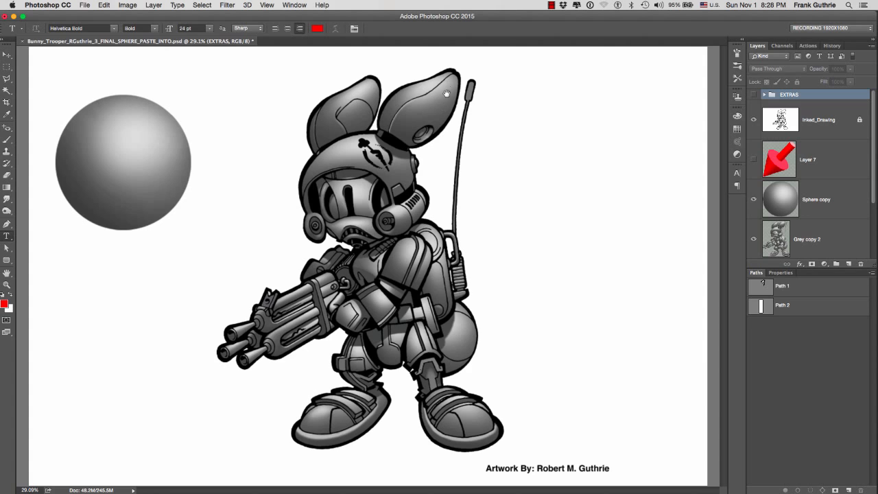
- Show the Helmet, Face, Ears and Weapon mask channels as colour overlays on the artwork
click(782, 45)
click(751, 169)
click(752, 196)
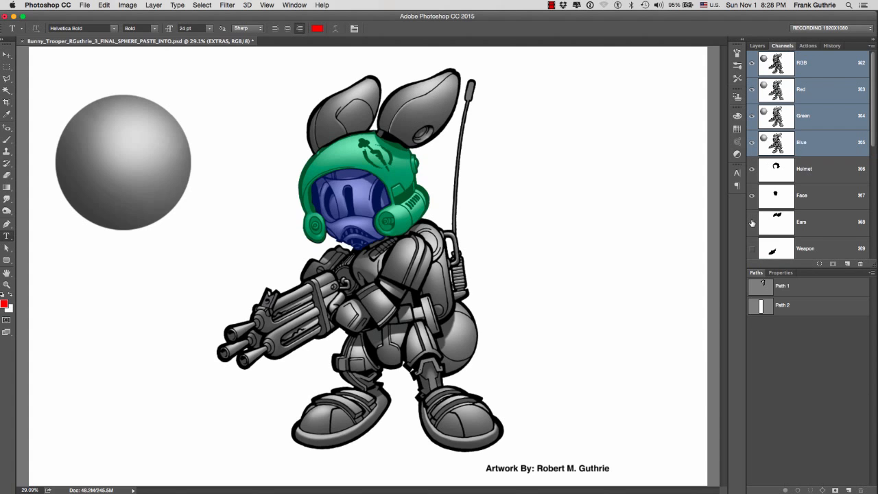
click(752, 222)
click(751, 249)
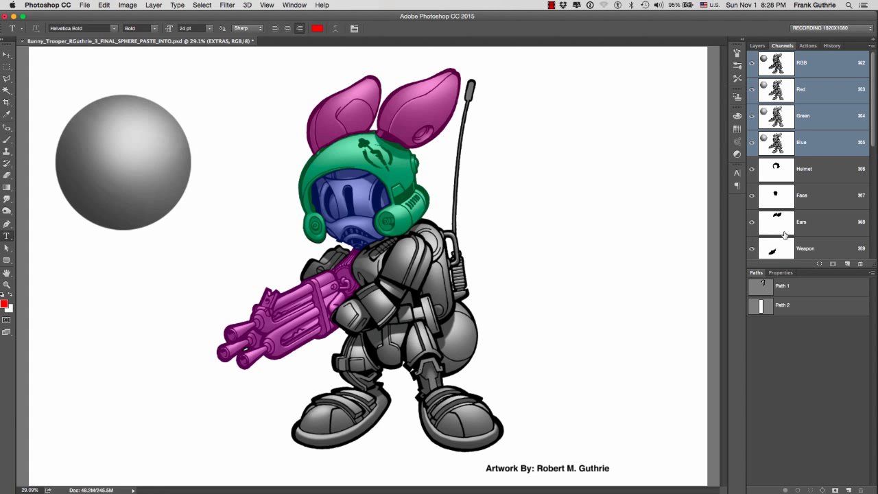
- Show the Arms, Body, Feet, Legs and Antena, Radio, Tail and Belt mask channels as well
scroll(816, 158, down, 4)
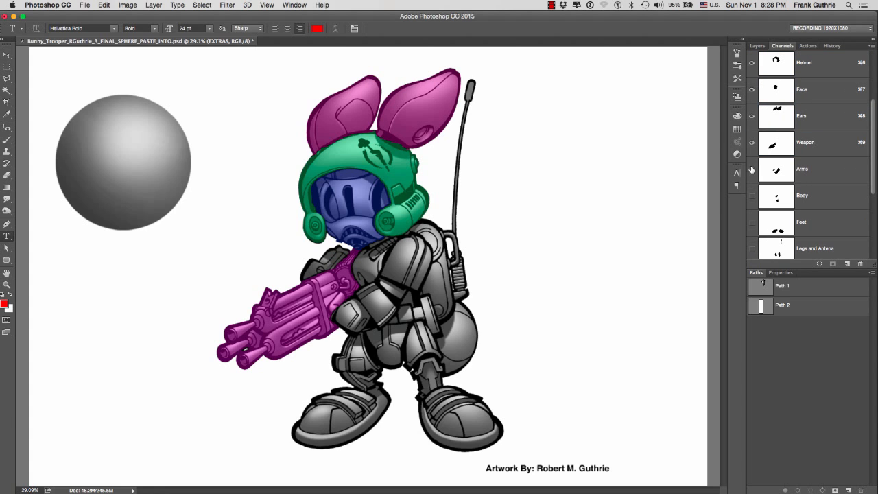
click(751, 169)
click(751, 195)
click(752, 222)
click(752, 249)
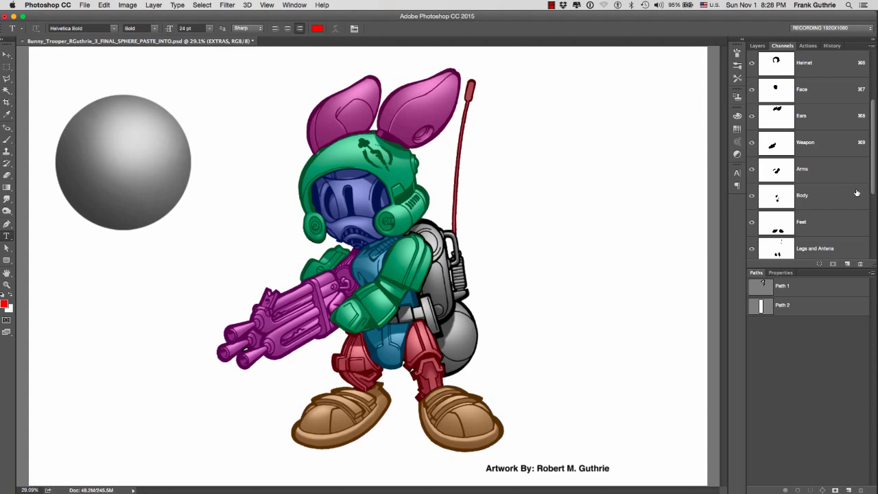
scroll(873, 182, down, 4)
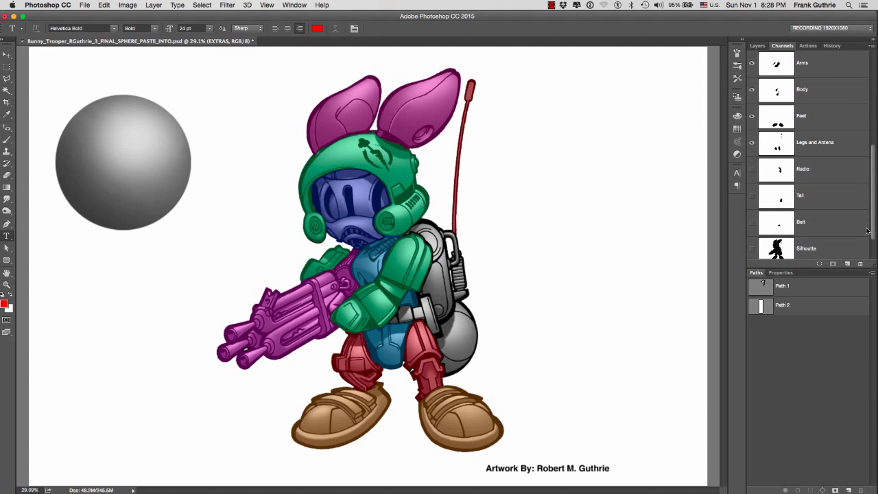
click(752, 169)
click(752, 196)
click(751, 222)
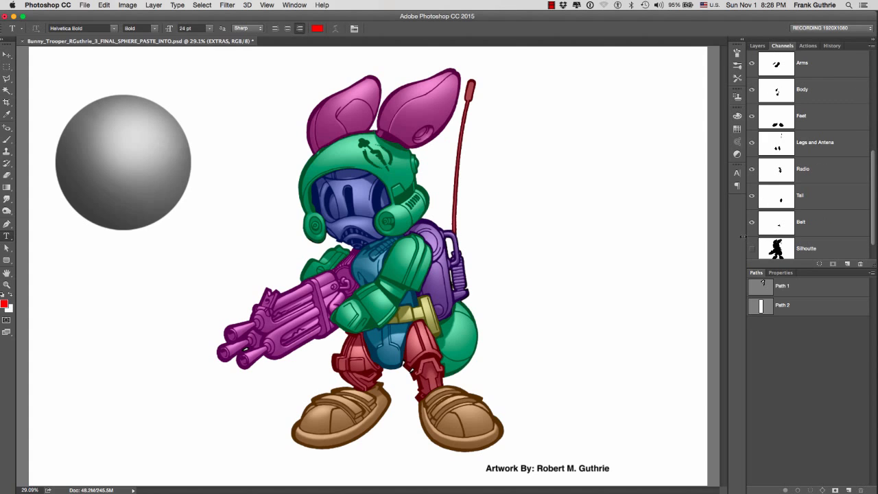
- Hide all body-part mask channels from Belt up to Helmet, leaving only the RGB channels visible
drag(750, 234, 751, 63)
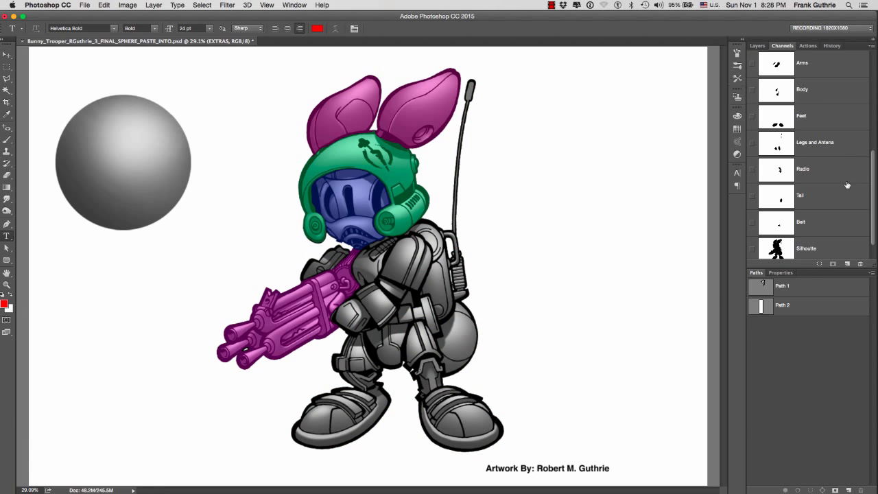
scroll(872, 165, up, 5)
drag(752, 173, 762, 94)
scroll(874, 104, up, 3)
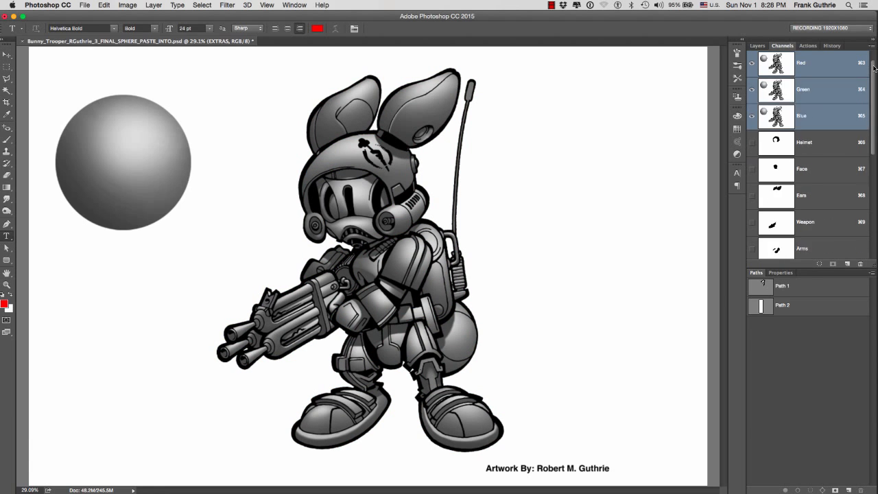
- Warp the Sphere copy layer by pulling all four corners of the warp mesh inward
click(104, 6)
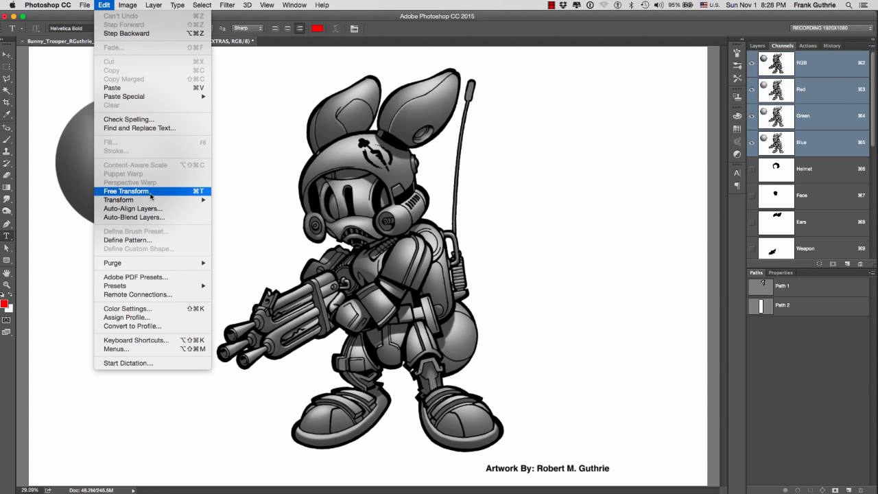
click(757, 46)
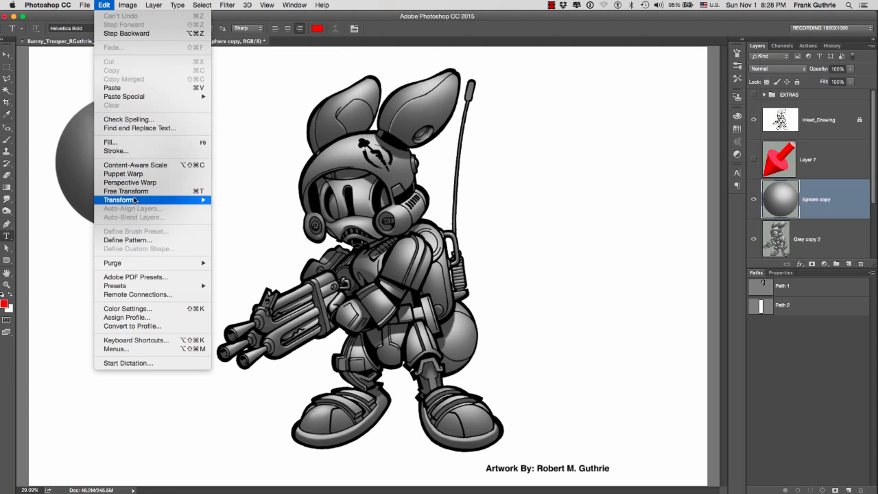
click(138, 191)
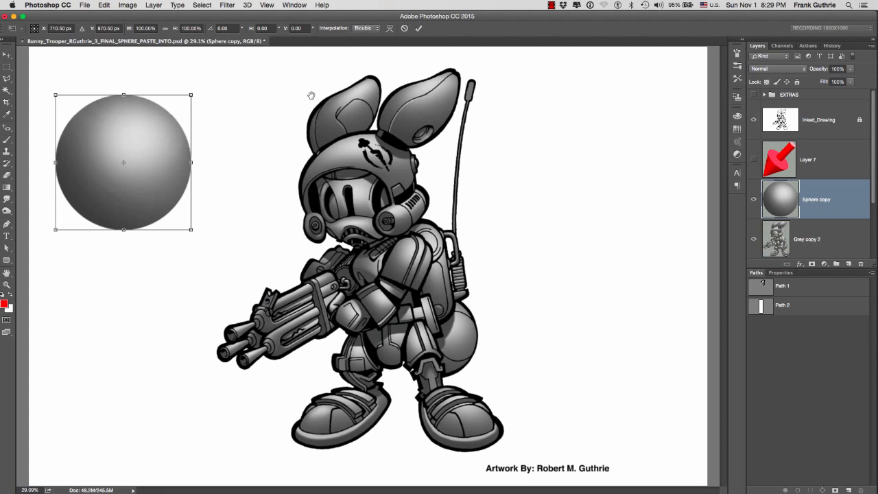
right_click(120, 149)
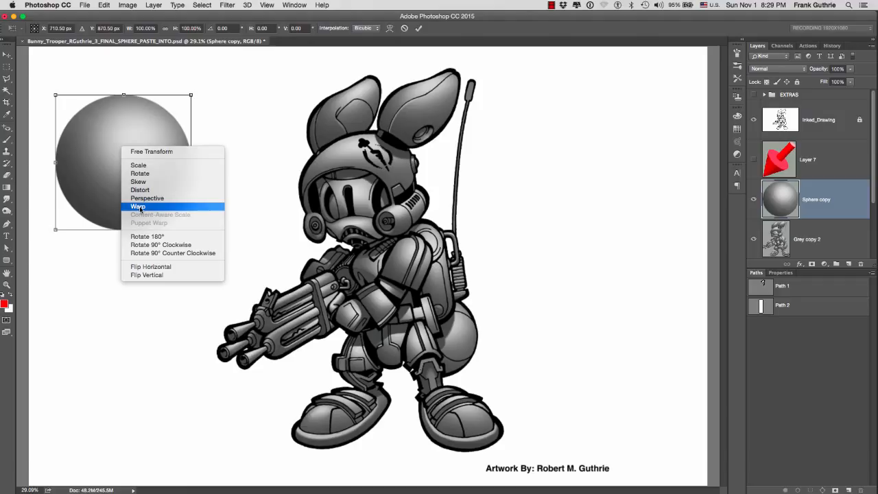
click(140, 207)
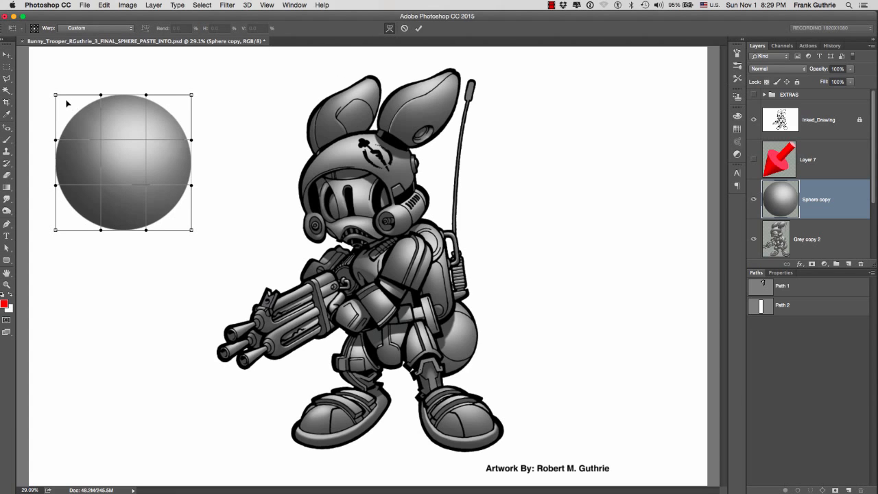
drag(56, 97, 64, 125)
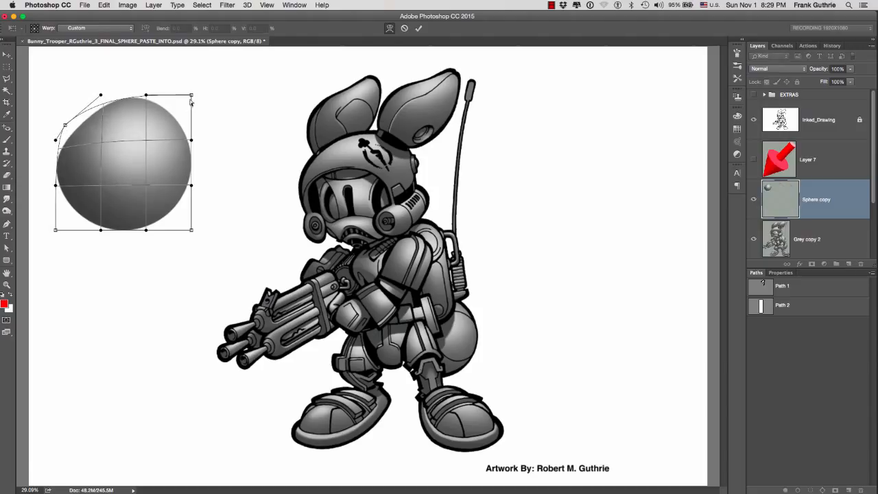
drag(193, 99, 175, 126)
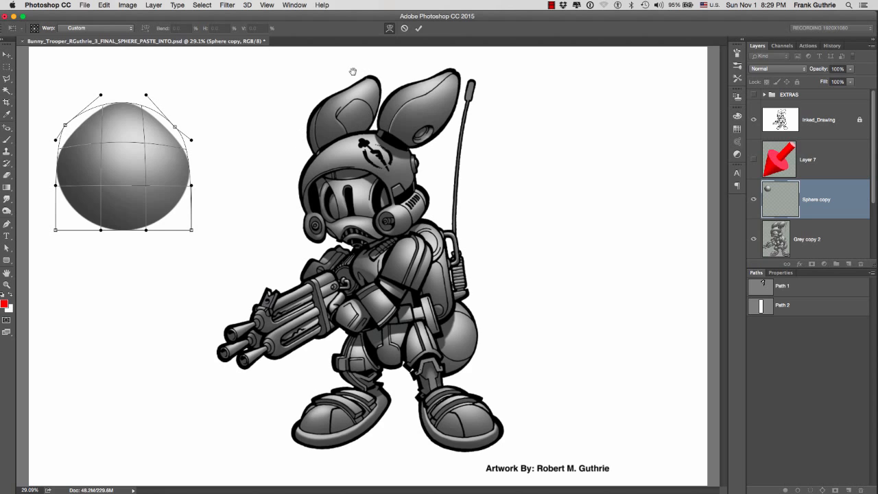
drag(193, 230, 179, 203)
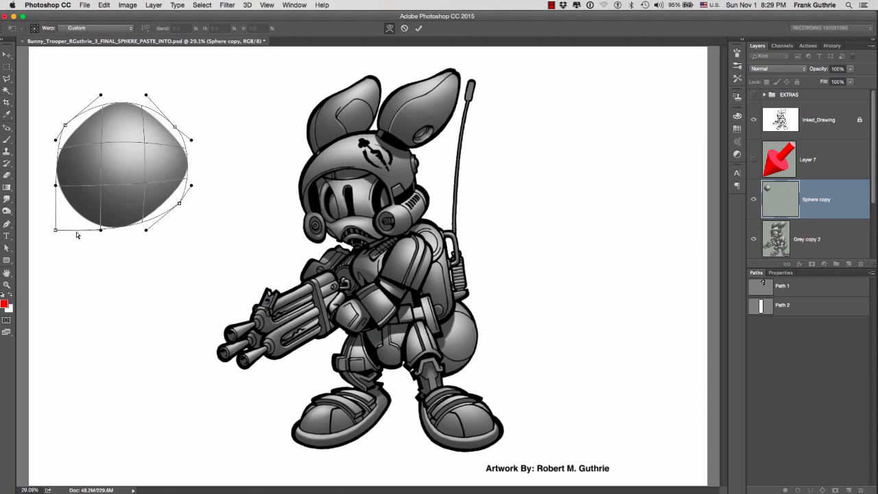
drag(56, 232, 70, 211)
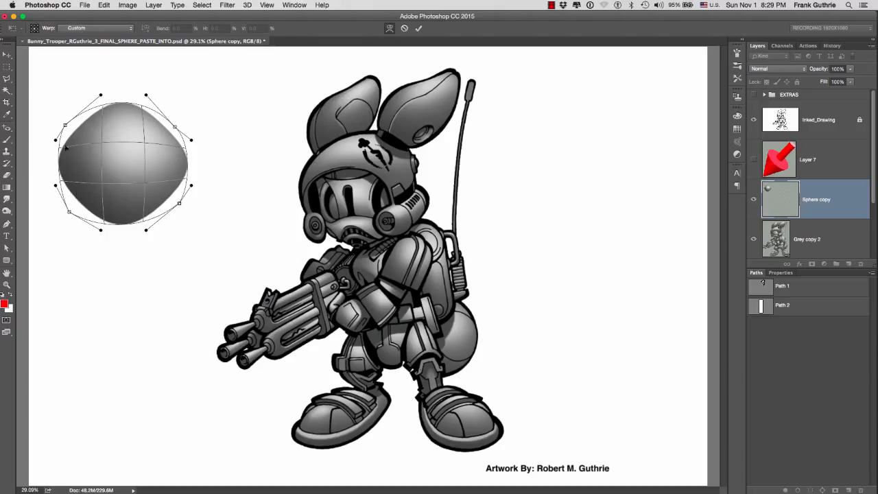
- Reshape the interior of the sphere's warp mesh and apply it, and undo the applied warp
drag(104, 148, 91, 139)
mouse_move(102, 173)
mouse_down()
mouse_move(92, 188)
mouse_move(141, 182)
mouse_move(128, 165)
mouse_move(133, 136)
mouse_move(132, 152)
mouse_up()
mouse_move(120, 204)
mouse_down()
mouse_move(142, 139)
mouse_move(114, 153)
mouse_move(130, 141)
mouse_move(145, 148)
mouse_move(116, 169)
mouse_move(101, 132)
mouse_up()
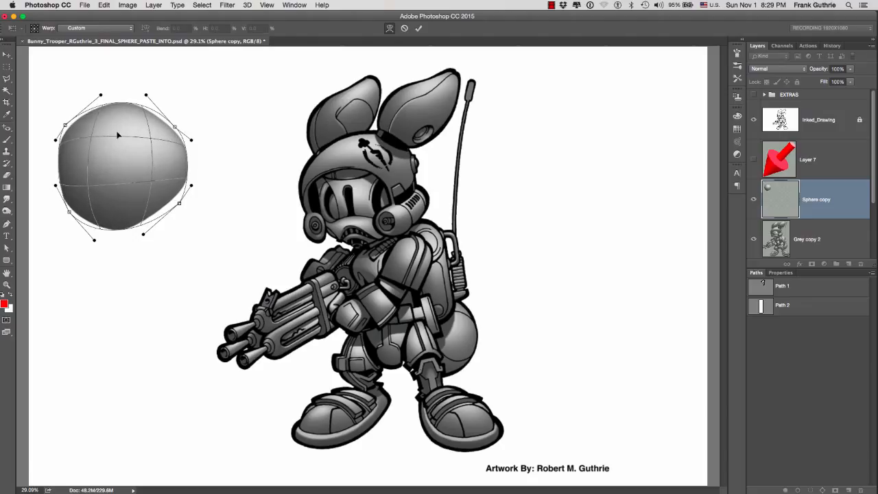
key(t)
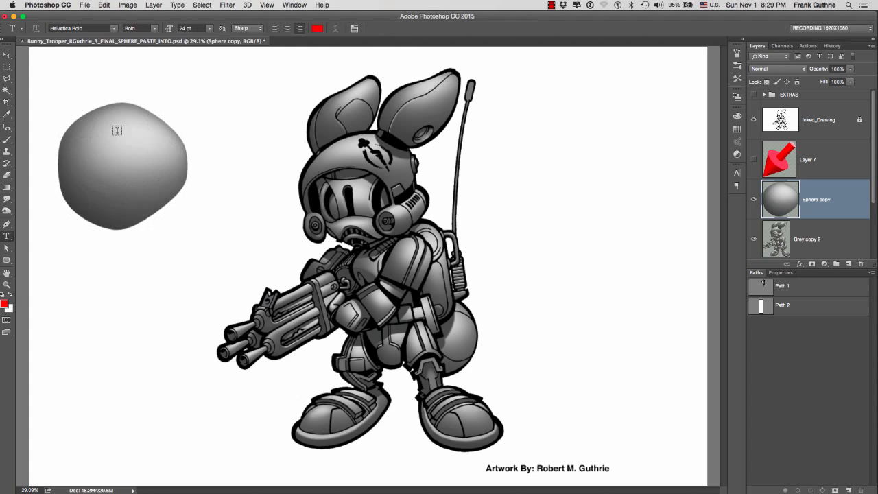
key(super+z)
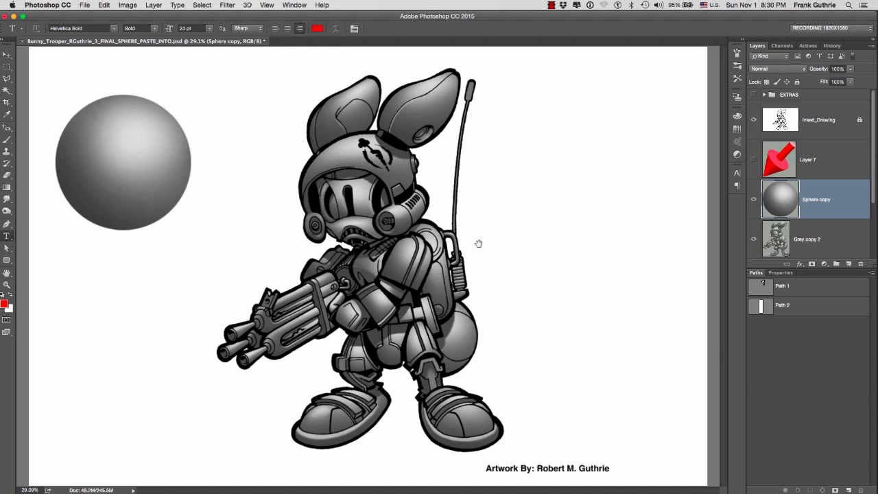
- Show the red light-direction arrow on Layer 7, and hide it again together with the Sphere copy layer
click(754, 160)
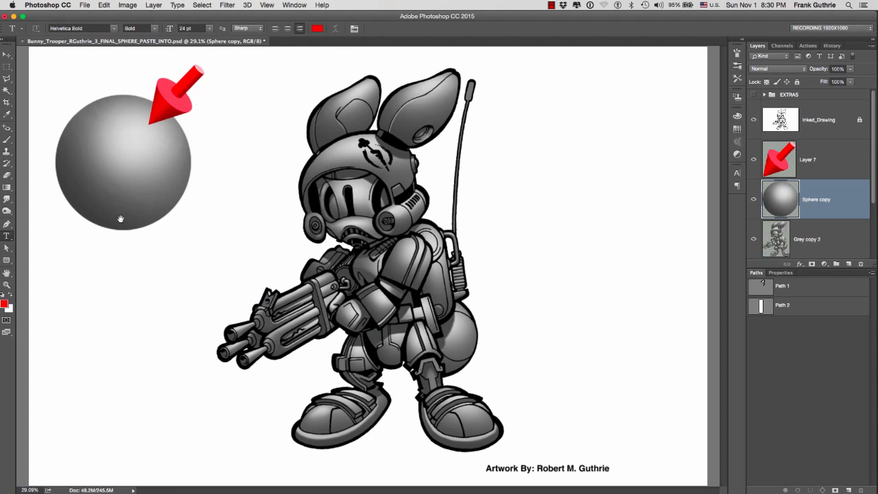
drag(753, 199, 753, 162)
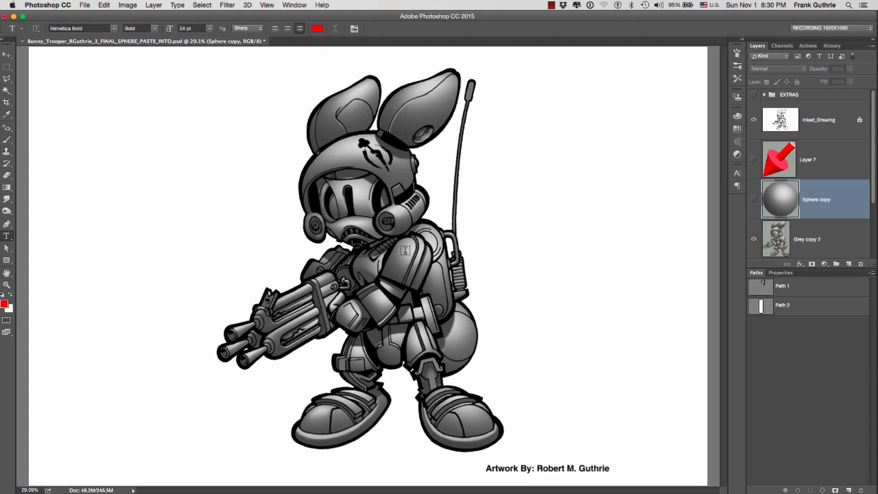
- Load the Face channel as a selection around the character's mask
drag(371, 218, 412, 200)
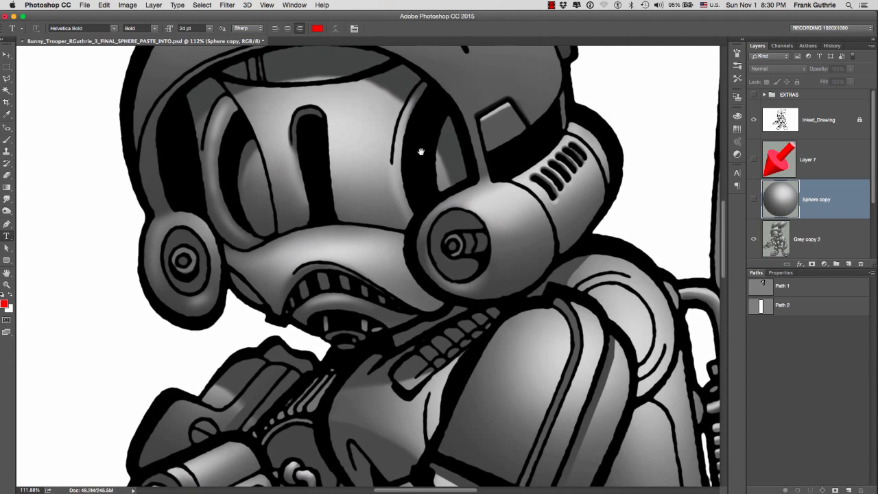
drag(422, 152, 463, 203)
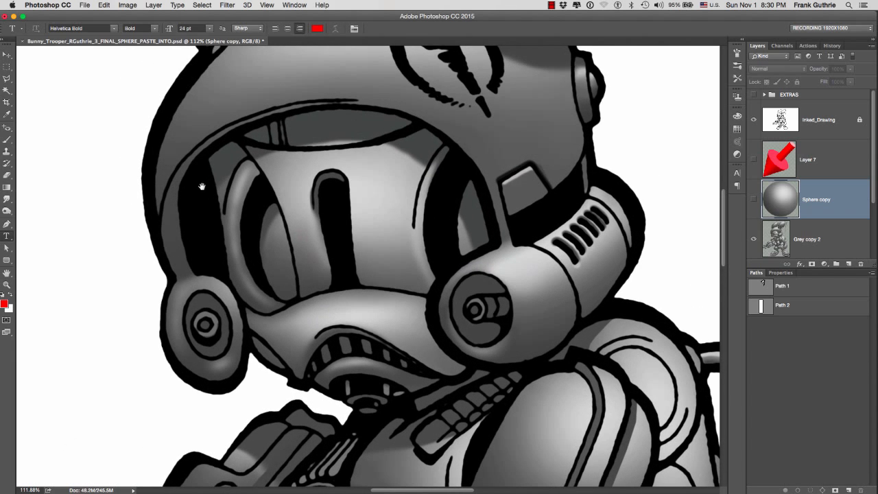
mouse_move(284, 266)
mouse_down()
mouse_move(278, 304)
mouse_move(279, 258)
mouse_up()
drag(387, 67, 405, 153)
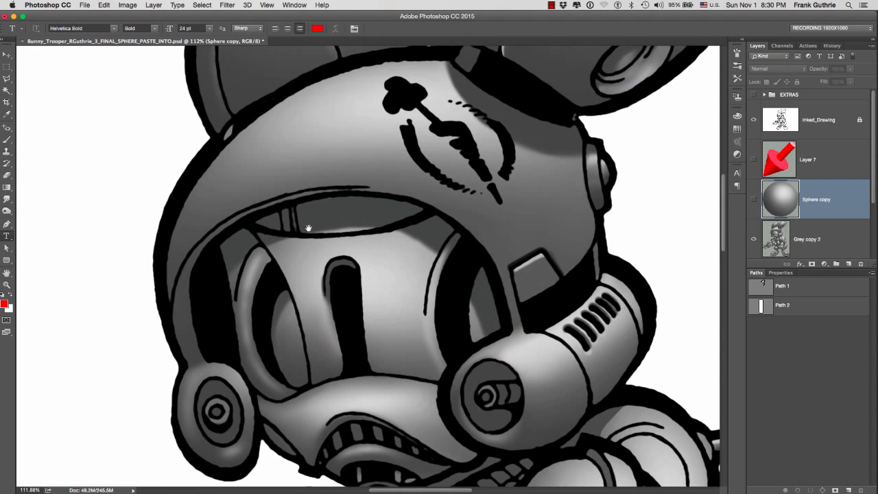
click(781, 46)
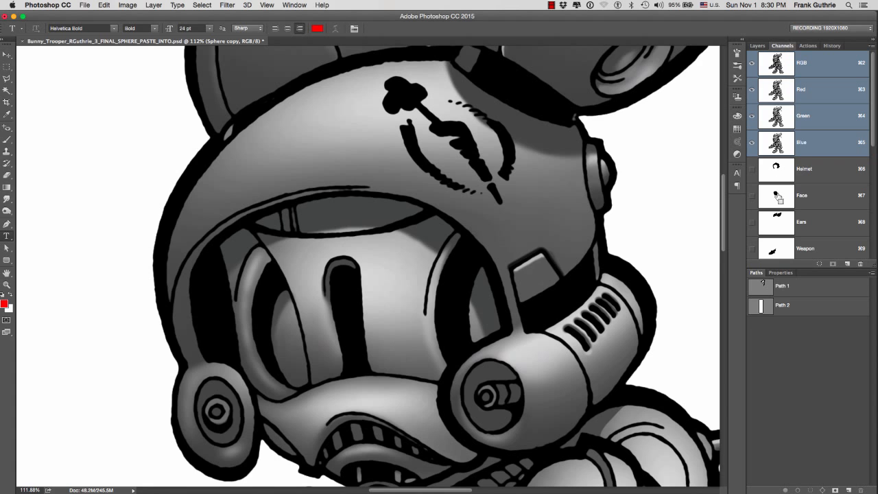
super+click(780, 199)
- Set up the Brush on the Grey copy 2 layer with the dark grey under the helmet brim, and clear the face selection
key(i)
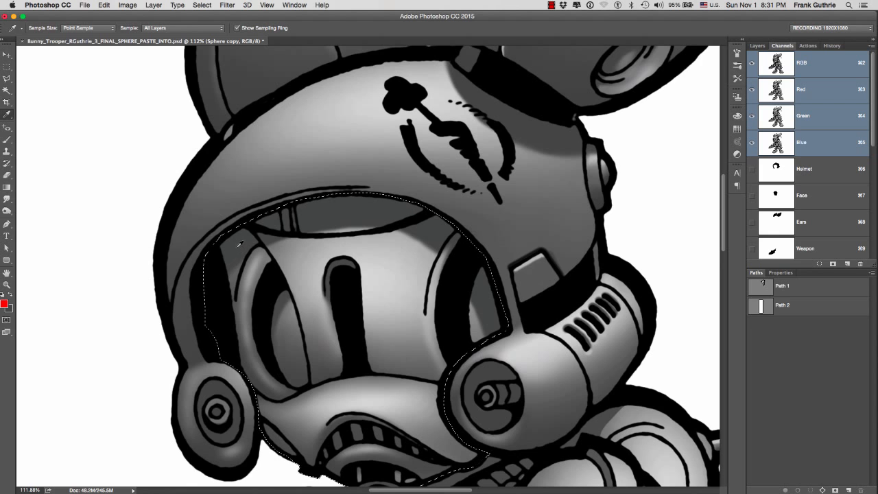
key(b)
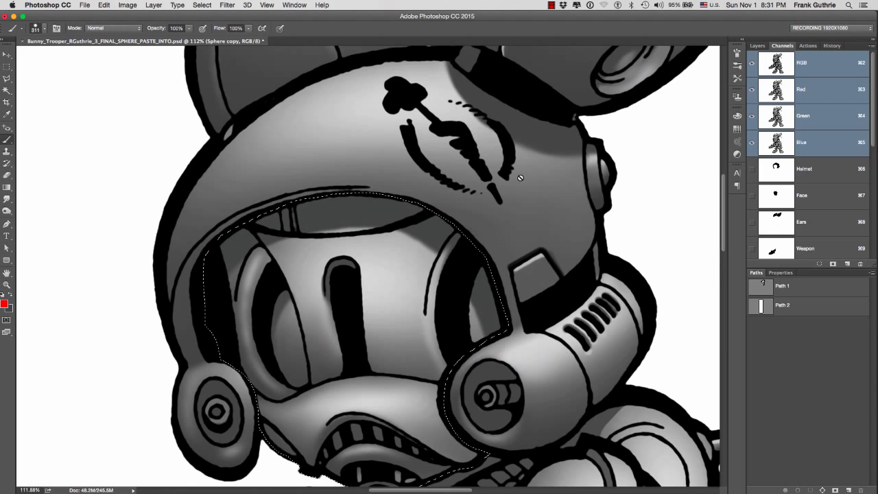
click(757, 45)
click(772, 228)
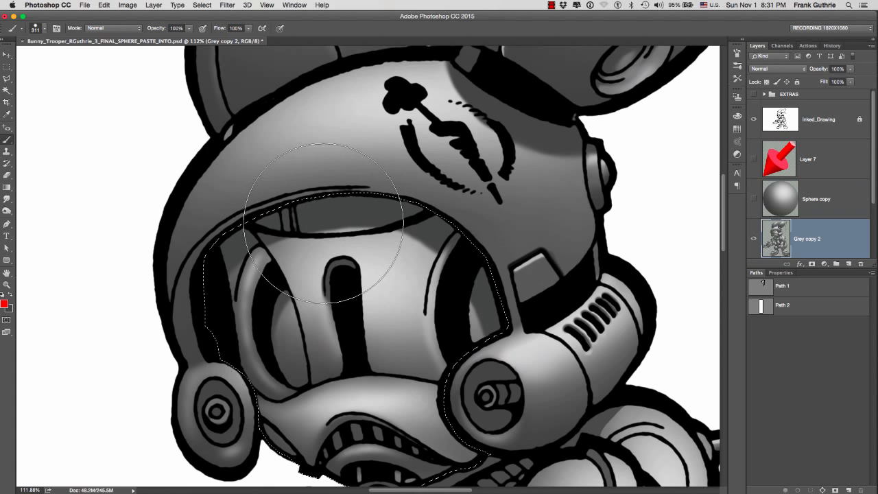
mouse_move(323, 222)
mouse_down()
mouse_move(297, 225)
mouse_move(330, 218)
mouse_up()
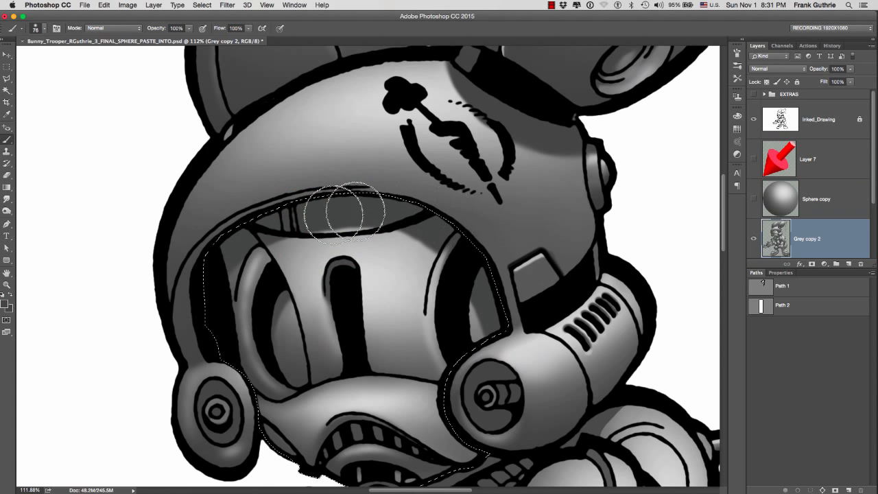
key(super+d)
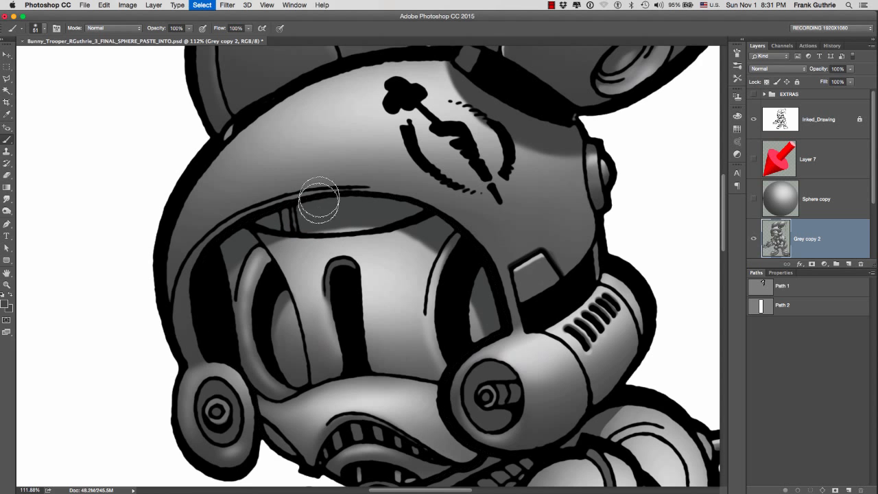
- Reduce the brush size to 27 and sample the light grey edge highlight of the small panel on the helmet's side
drag(453, 195, 419, 295)
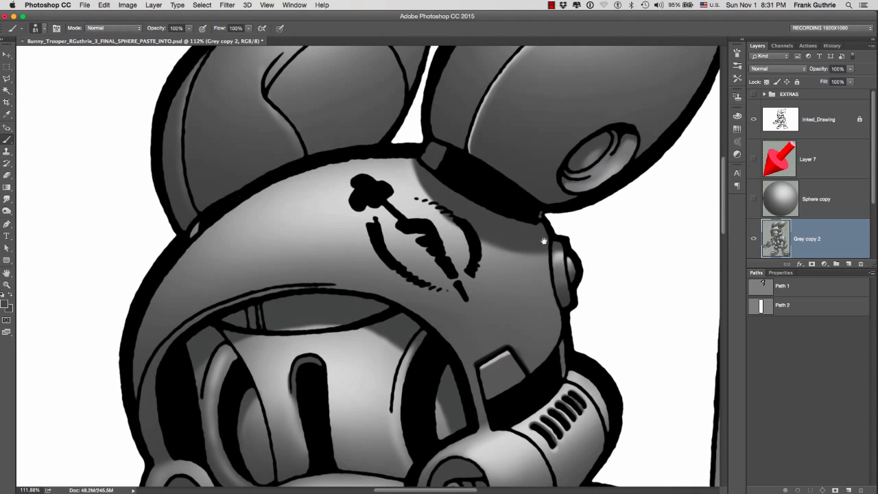
drag(607, 173, 586, 127)
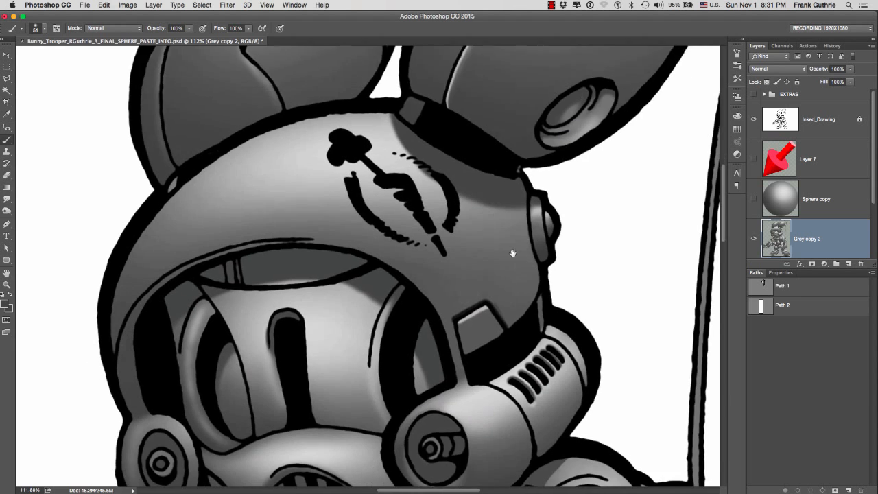
mouse_move(513, 253)
mouse_down()
mouse_move(512, 198)
mouse_move(489, 222)
mouse_move(489, 206)
mouse_move(463, 183)
mouse_up()
alt+click(474, 174)
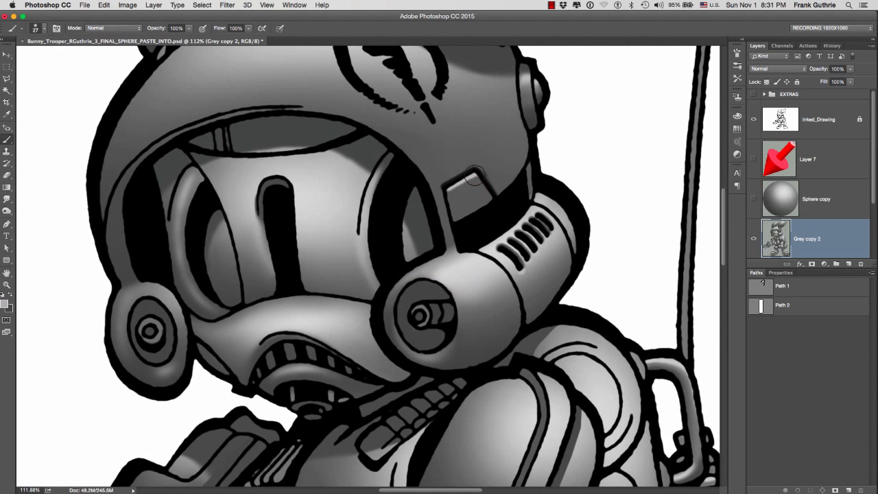
scroll(476, 180, up, 5)
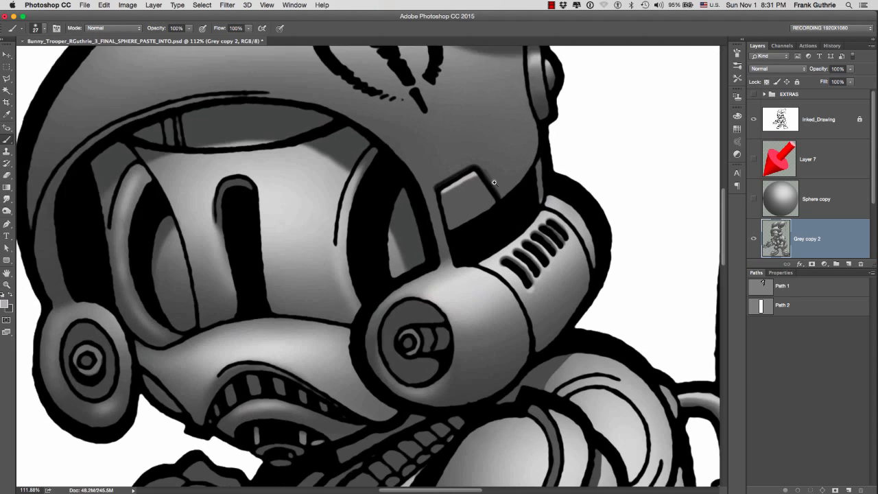
- Paint a light grey highlight down the slanted edge of the small panel on the helmet's side with a size 15 brush
mouse_move(478, 177)
mouse_down()
mouse_move(470, 177)
mouse_move(505, 218)
mouse_up()
scroll(559, 200, up, 2)
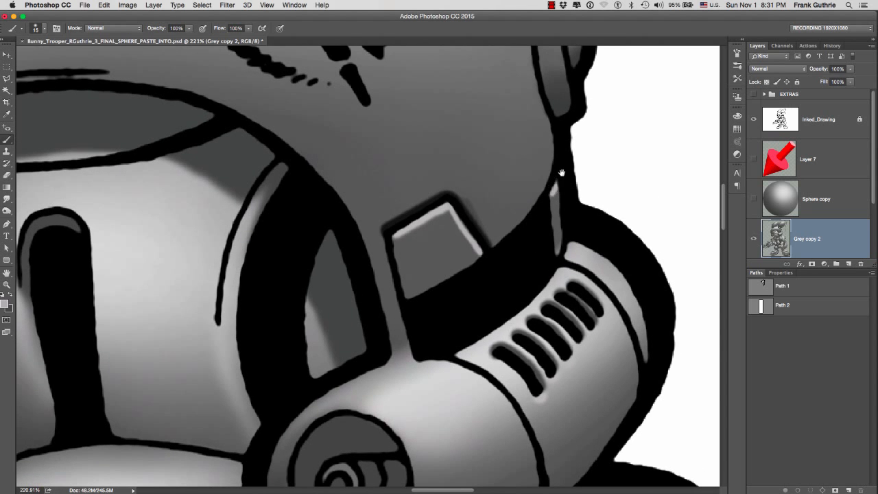
- Brush light grey edge highlights along the inner contours and the outer rim line of the character's ear beside the helmet emblem
drag(558, 173, 539, 279)
scroll(522, 261, up, 4)
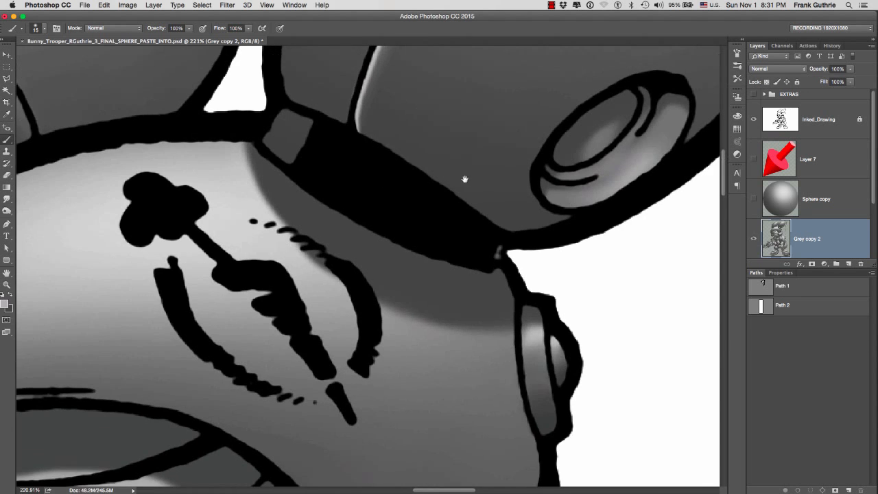
scroll(443, 177, left, 10)
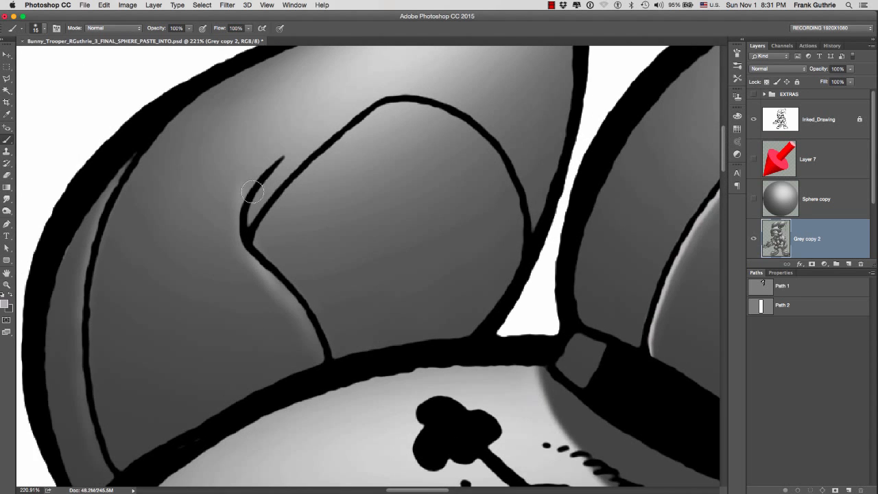
mouse_move(271, 166)
mouse_down()
mouse_move(238, 229)
mouse_move(299, 312)
mouse_move(320, 362)
mouse_up()
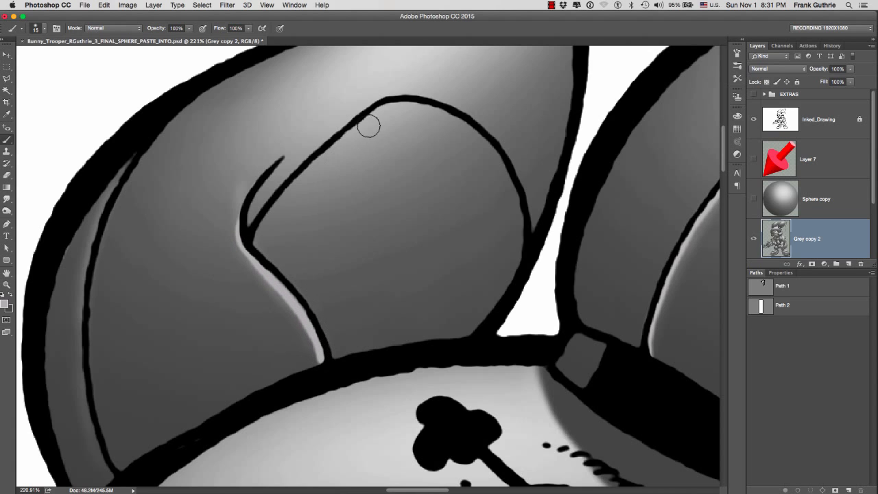
mouse_move(414, 103)
mouse_down()
mouse_move(488, 148)
mouse_move(519, 240)
mouse_up()
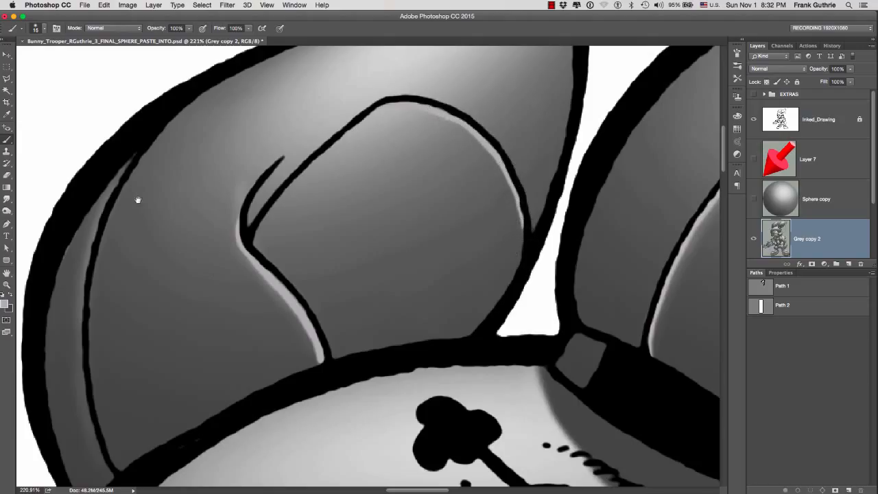
drag(138, 200, 194, 145)
mouse_move(182, 108)
mouse_down()
mouse_move(160, 154)
mouse_move(135, 256)
mouse_move(140, 341)
mouse_move(170, 418)
mouse_up()
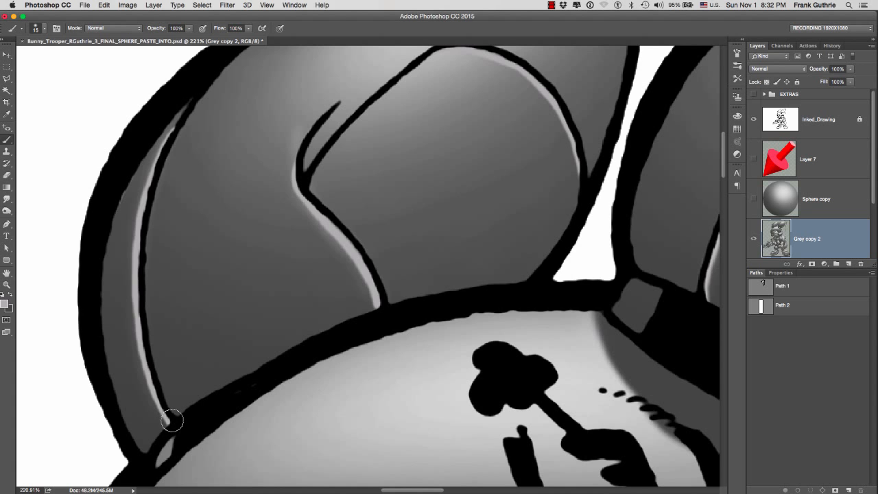
- Examine the greyscale shading across the whole figure from the ears down to the boots, and fit the entire artwork in view
key(super+minus)
key(super+minus)
key(super+minus)
key(super+minus)
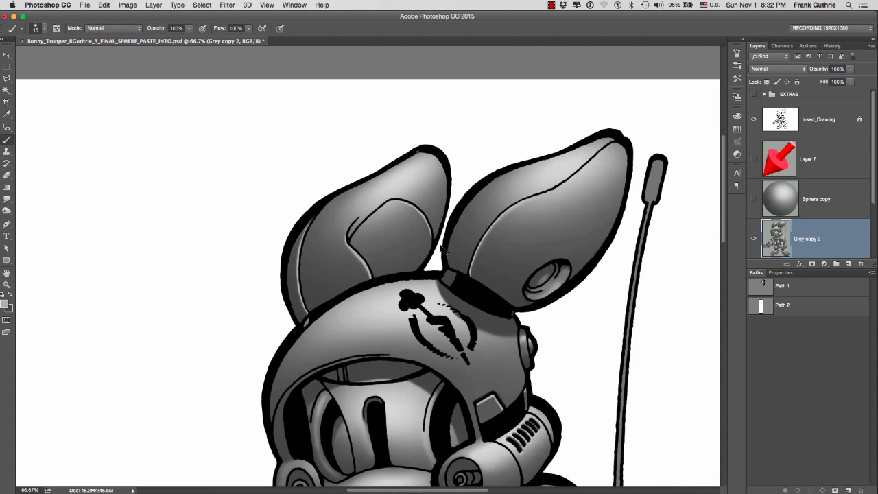
key(super+minus)
drag(456, 313, 469, 144)
drag(475, 201, 458, 171)
drag(415, 223, 422, 187)
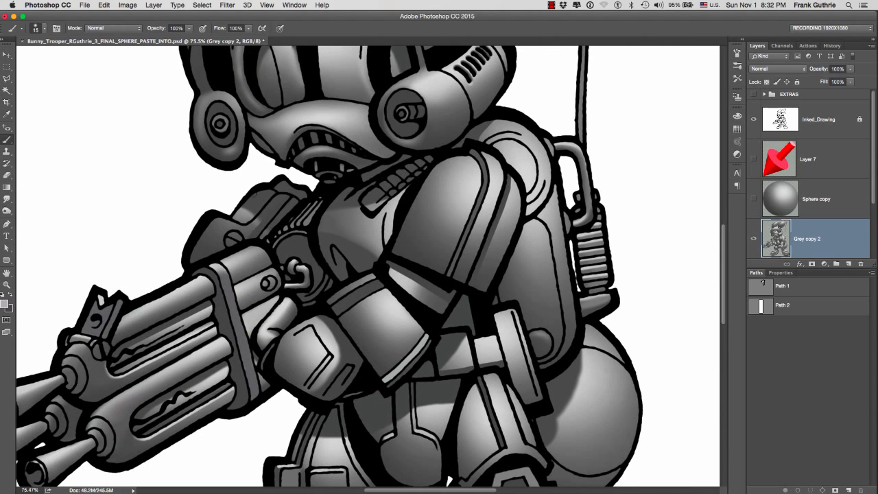
drag(353, 223, 368, 128)
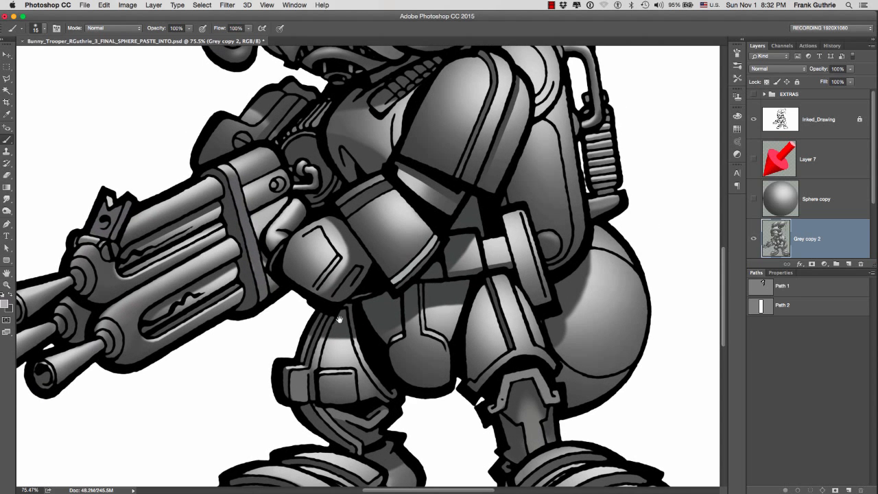
drag(408, 312, 350, 176)
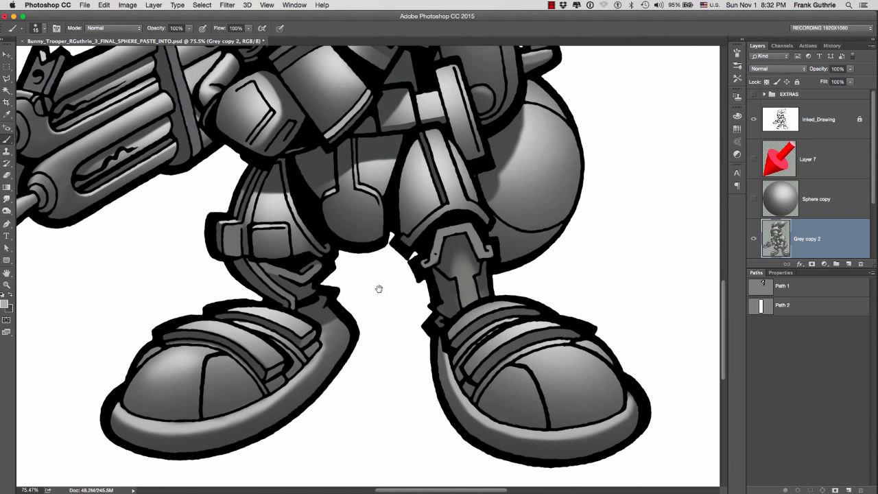
key(super+0)
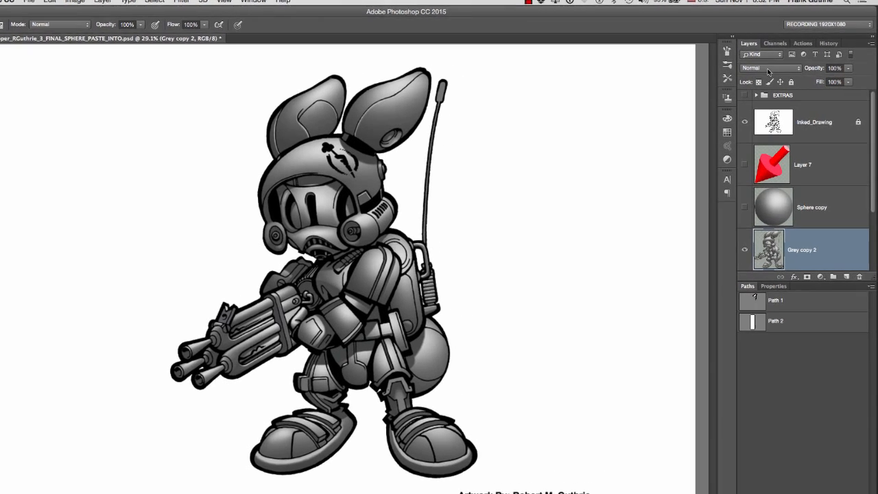
- Show the blending modes available for the Grey copy 2 layer and for the Brush, keeping both at Normal
click(778, 70)
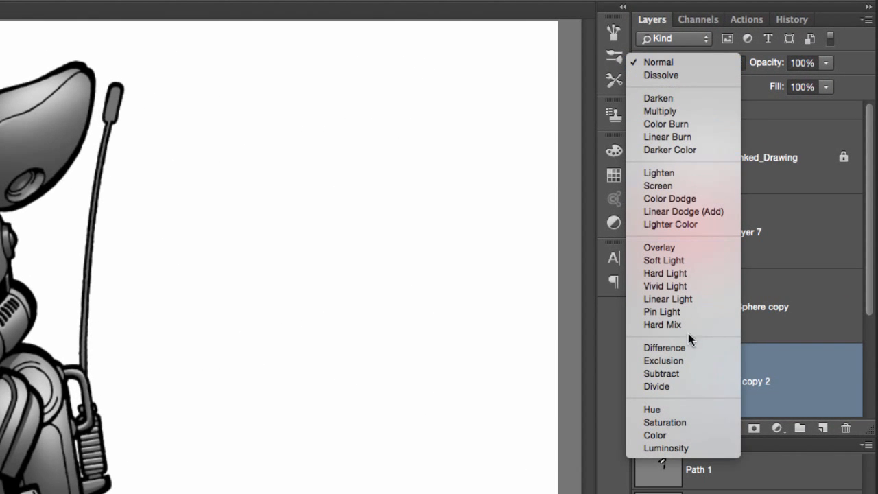
click(683, 63)
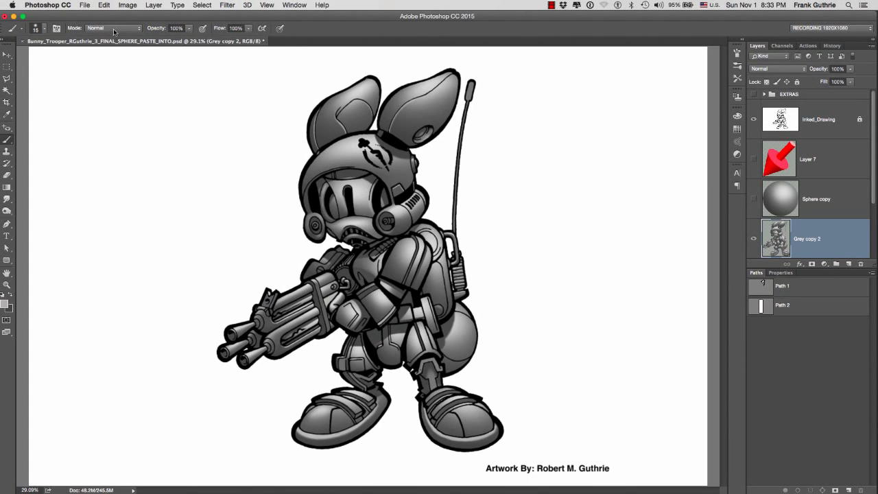
click(113, 32)
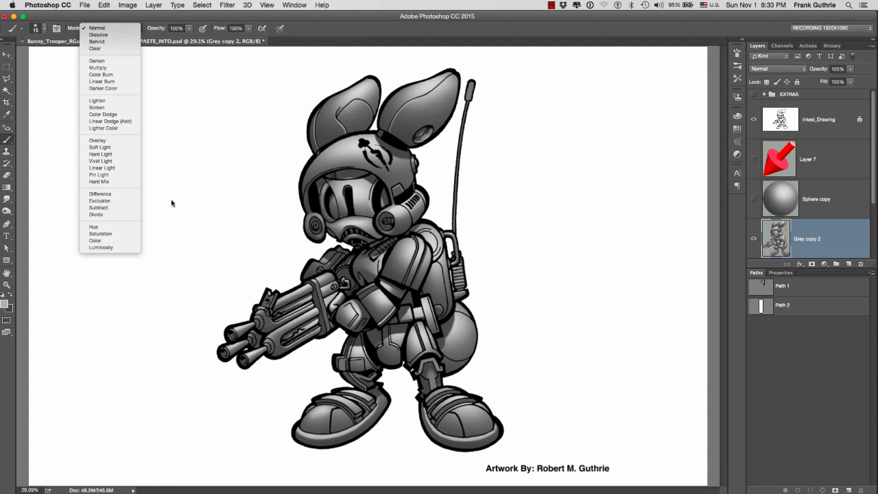
click(184, 182)
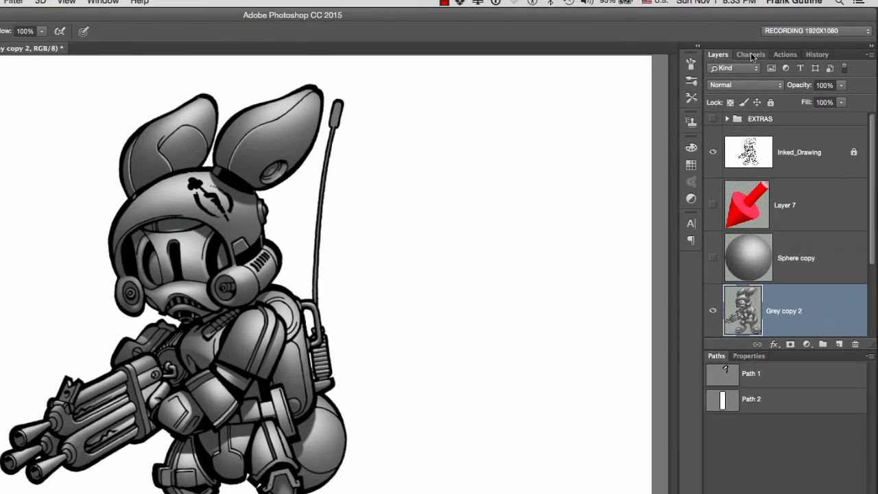
- Load the Silhoutte channel as a selection around the whole character
click(783, 48)
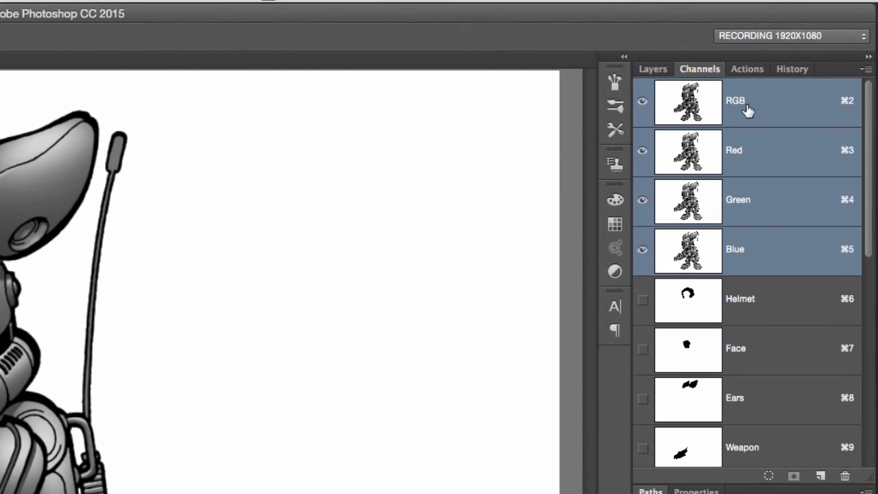
drag(871, 137, 866, 204)
scroll(686, 443, down, 3)
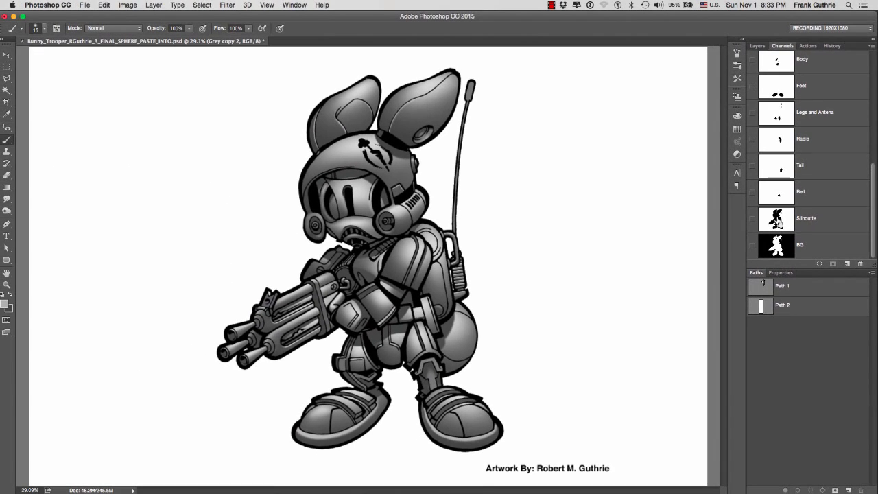
super+click(777, 221)
- Create a new layer above Grey copy 2 and name it Color
click(757, 45)
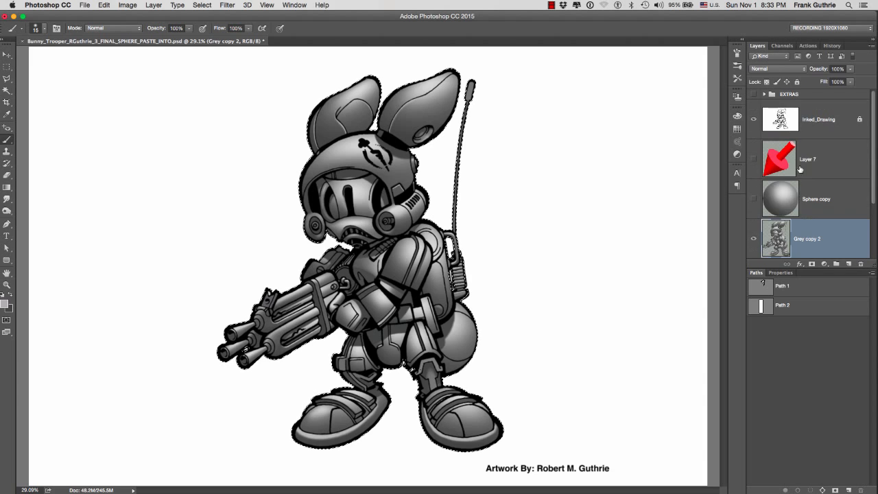
click(847, 264)
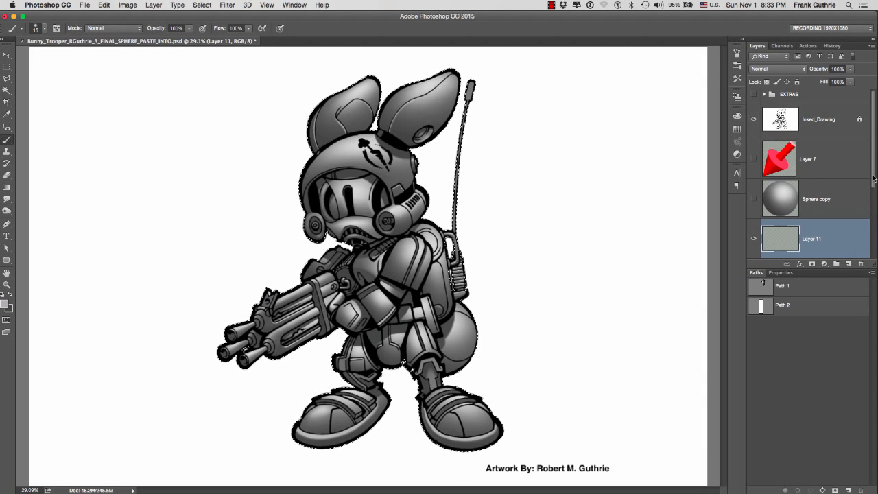
scroll(781, 204, down, 2)
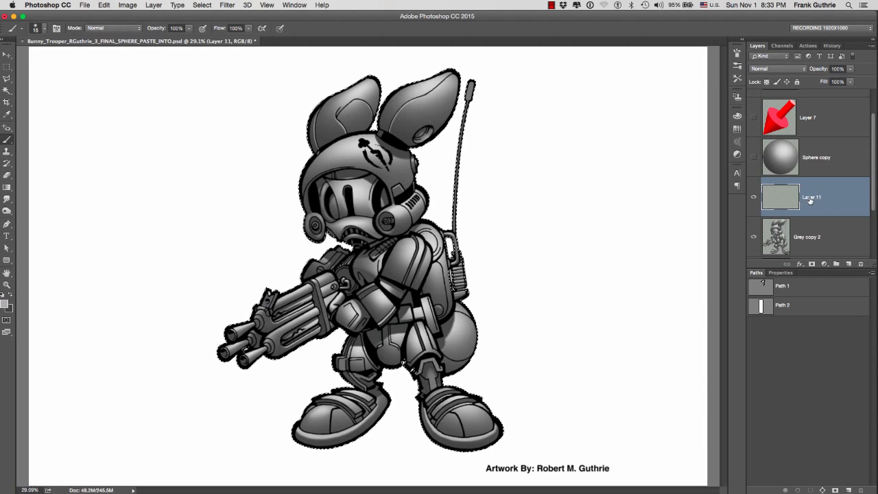
double_click(810, 196)
text(Color)
key(Return)
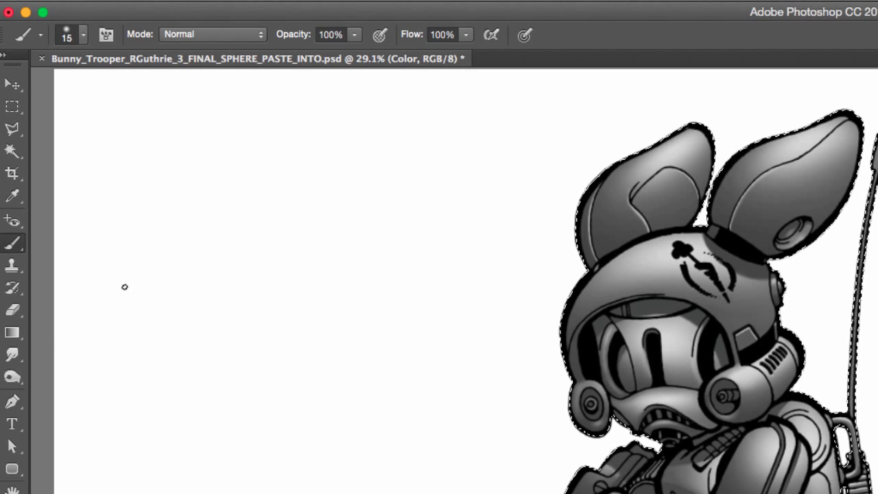
- Fill the selected silhouette on the Color layer with a vertical rainbow gradient running from above the ears to below the feet
key(g)
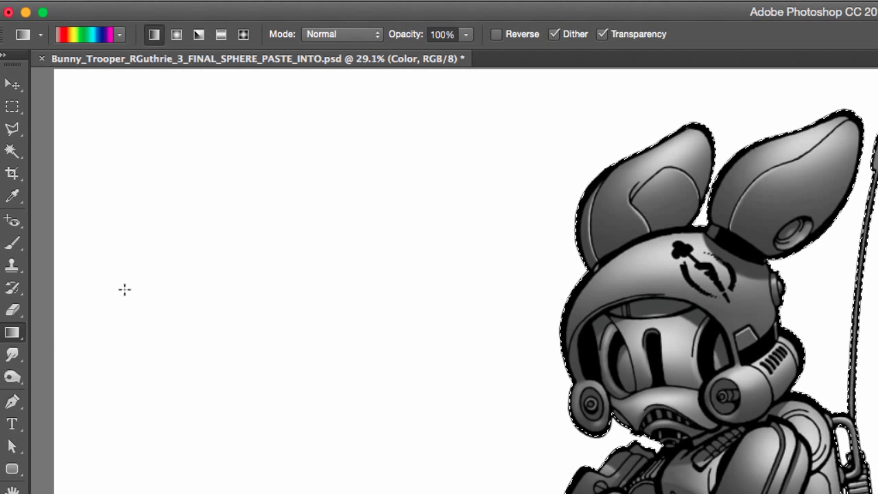
click(14, 333)
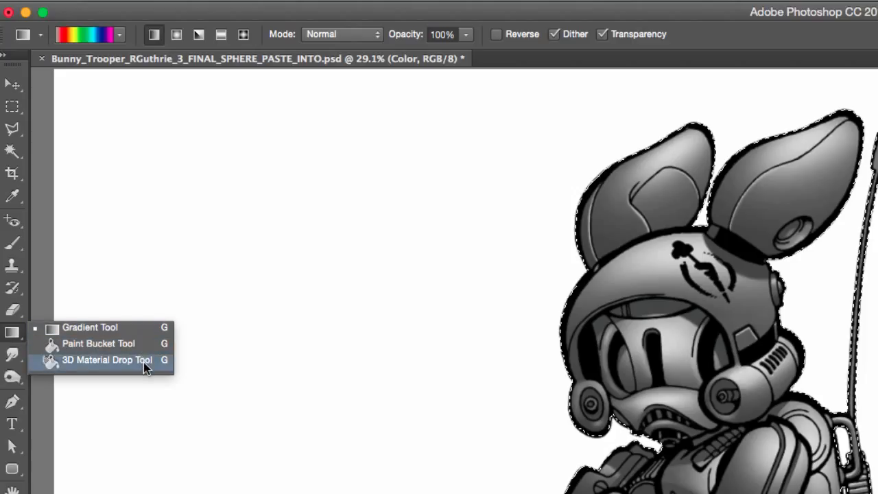
click(147, 327)
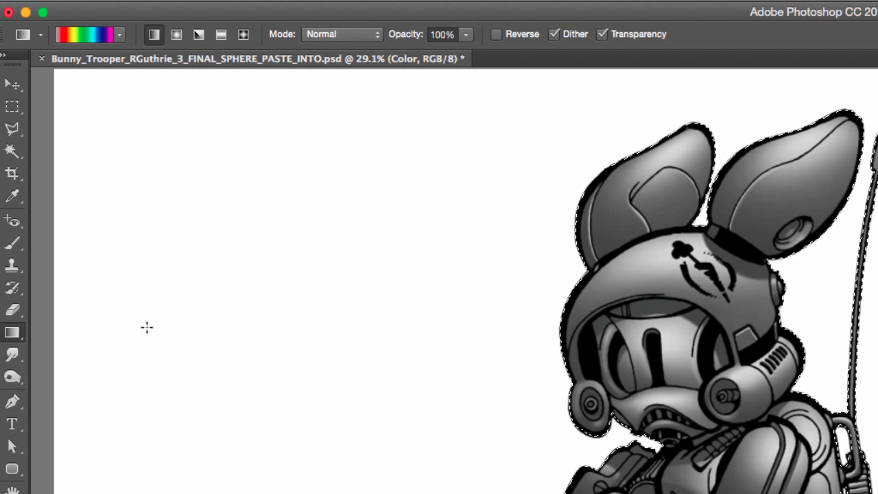
click(119, 34)
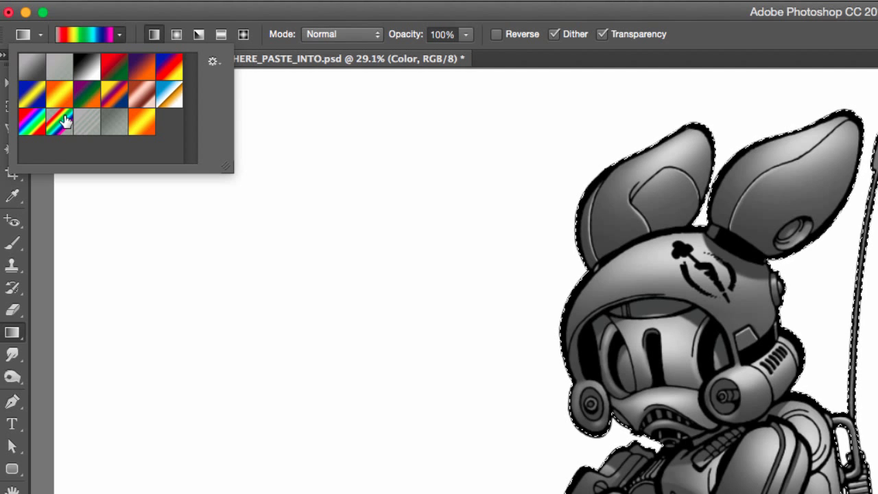
click(32, 124)
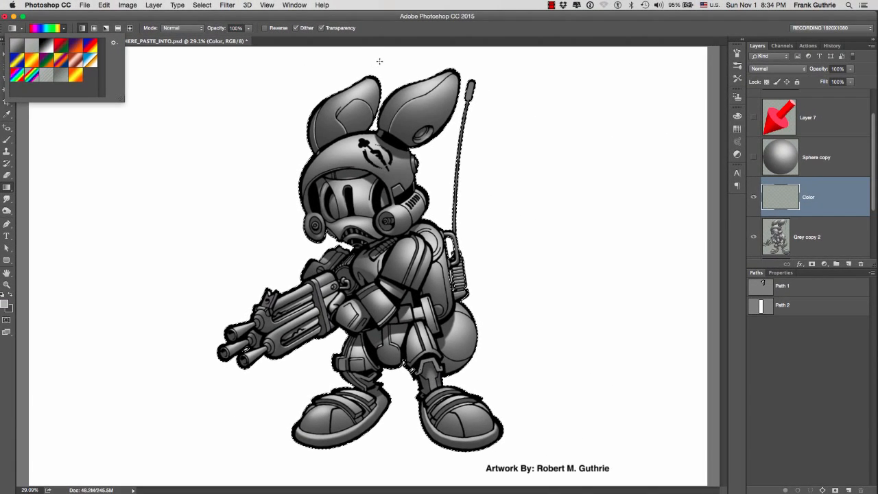
click(787, 199)
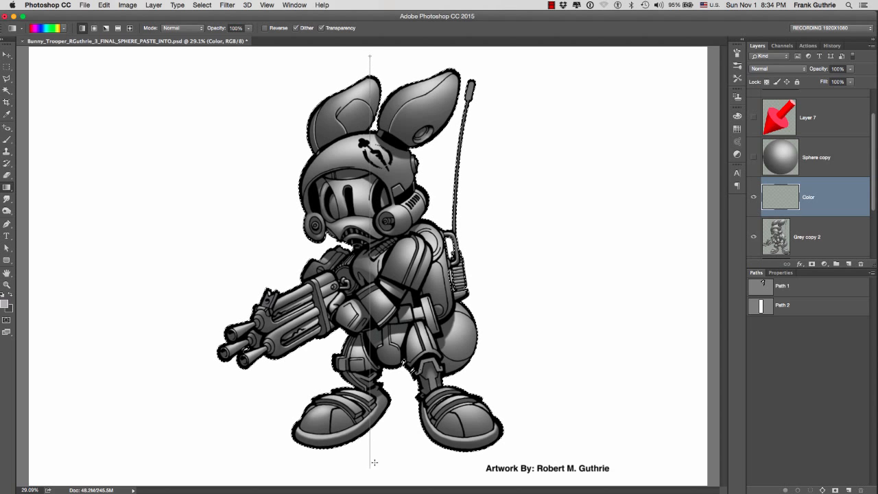
drag(370, 57, 374, 462)
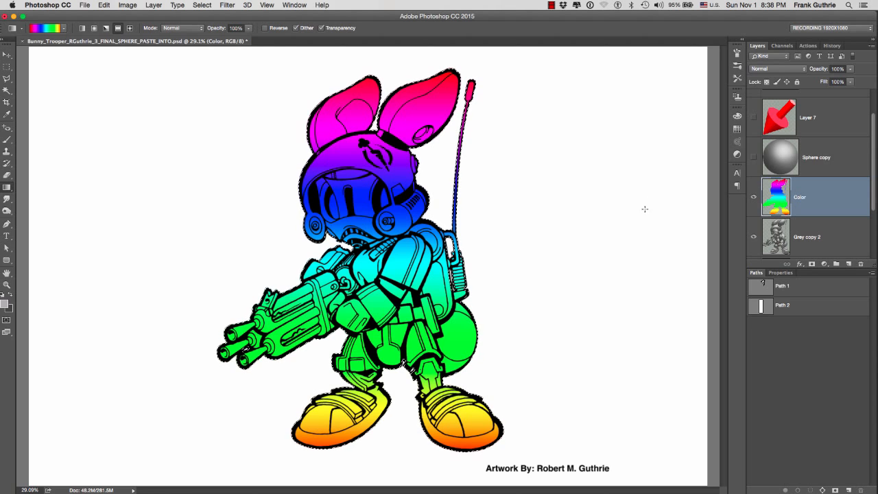
- Clear the silhouette selection
key(super+d)
click(203, 5)
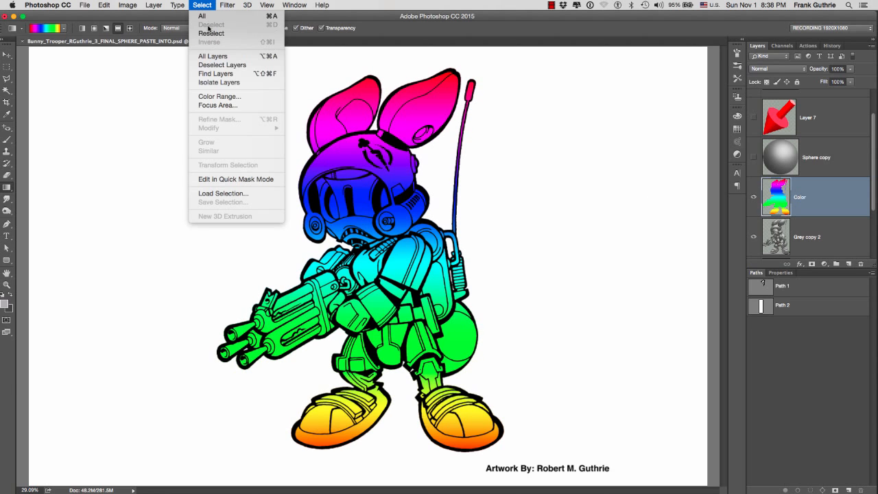
click(209, 26)
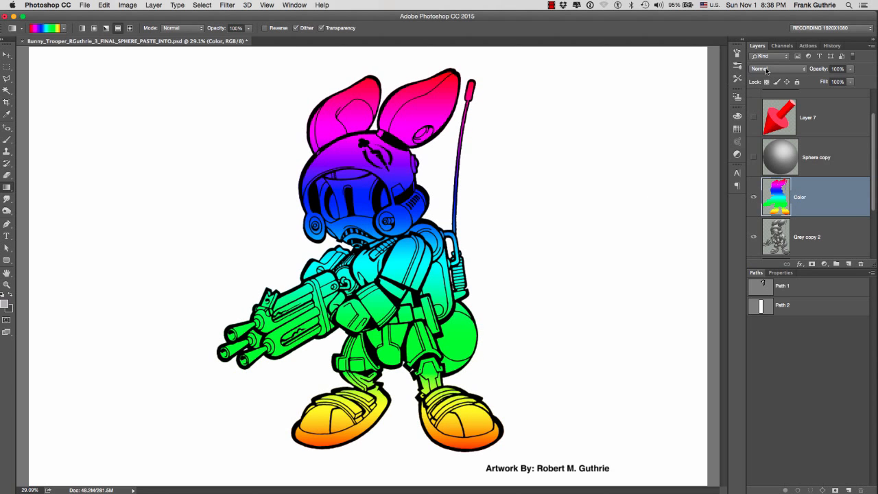
- Look through the Color layer's blending modes, and hide and show the layer to compare it with the greyscale shading
click(766, 71)
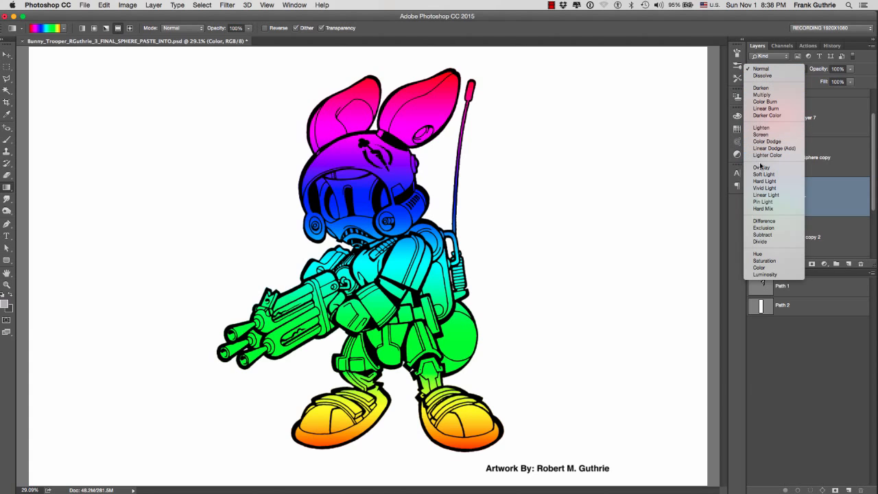
click(846, 150)
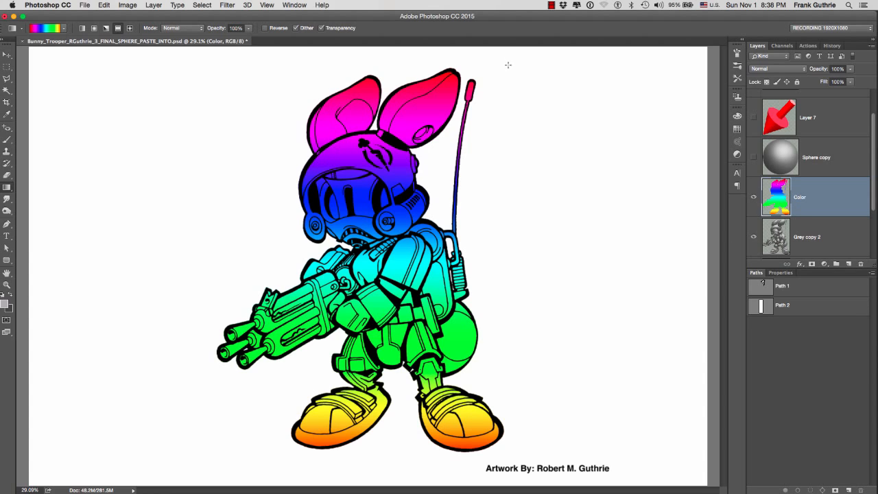
click(753, 198)
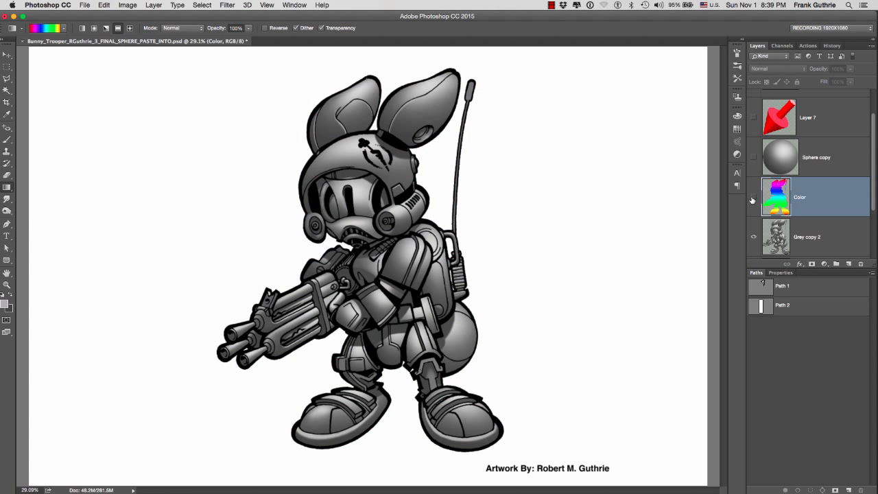
click(753, 199)
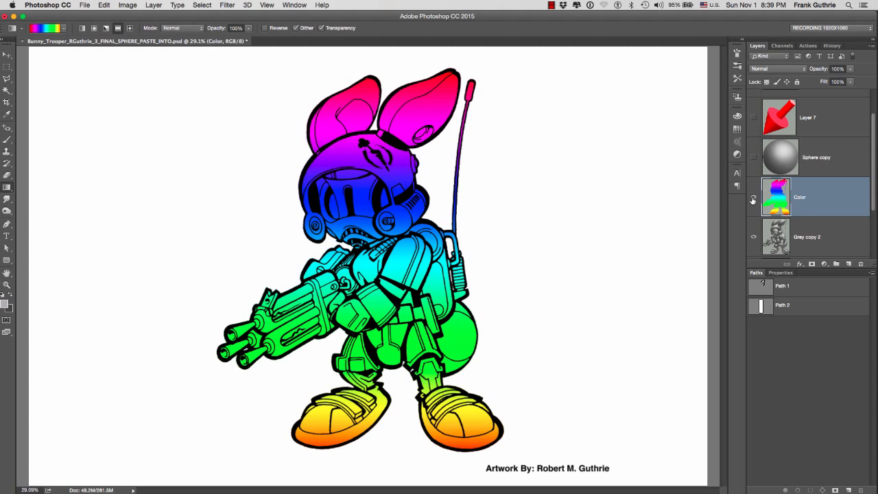
- Show the EXTRAS group with the chart of blending mode categories, and keep the Color layer's blending mode at Normal
drag(873, 126, 874, 96)
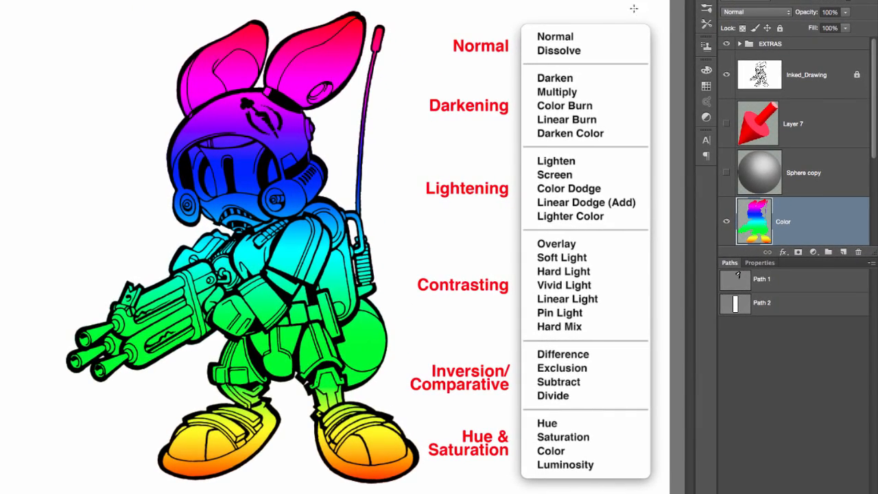
click(747, 13)
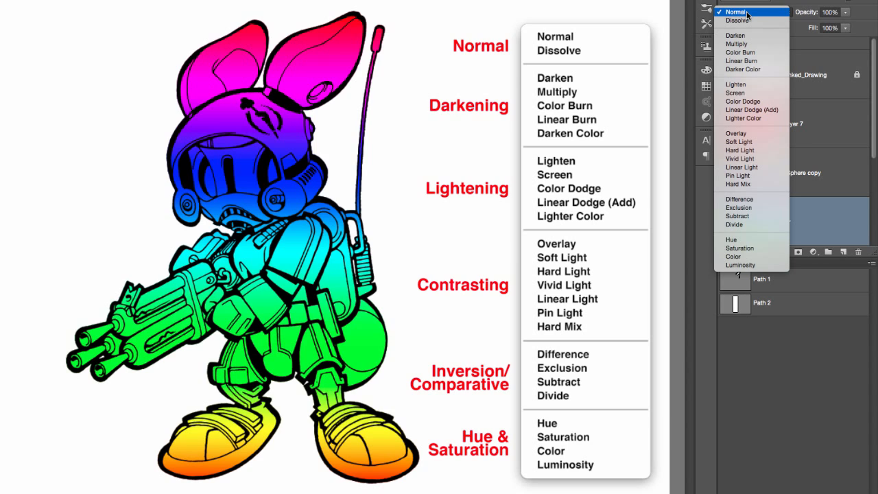
click(748, 13)
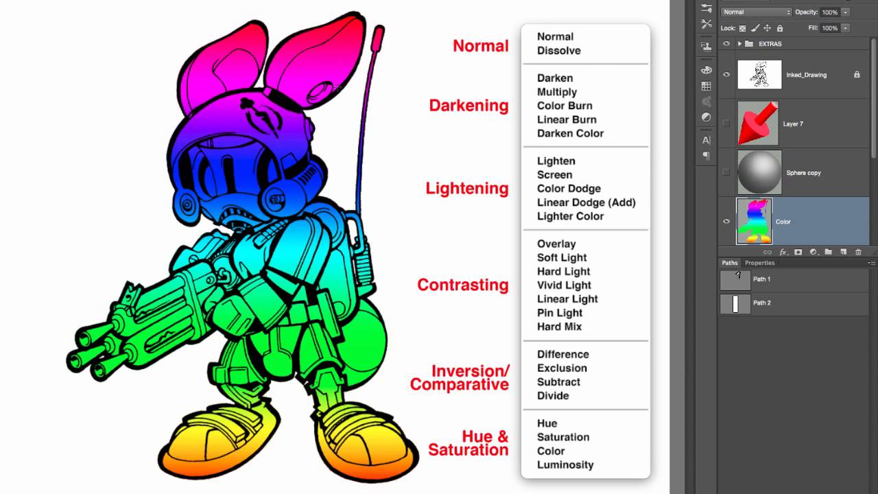
- Hide the Color layer to view the Grey copy 2 shading beneath it
scroll(867, 89, down, 3)
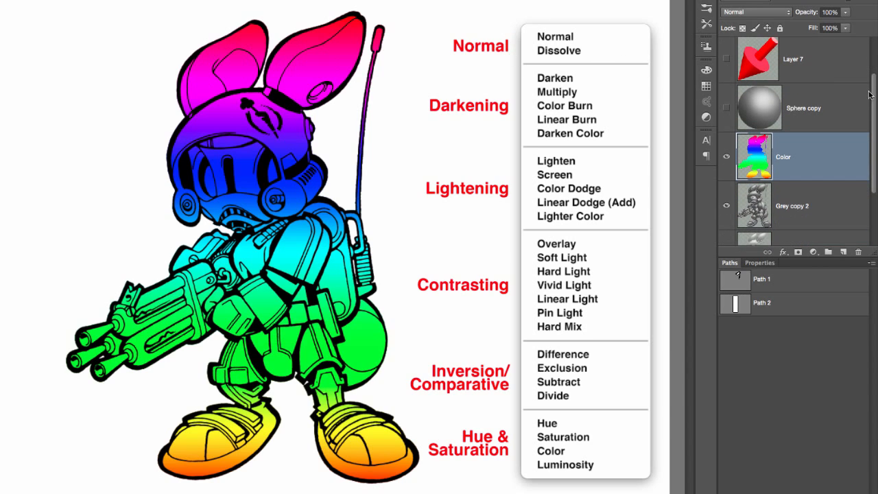
click(726, 171)
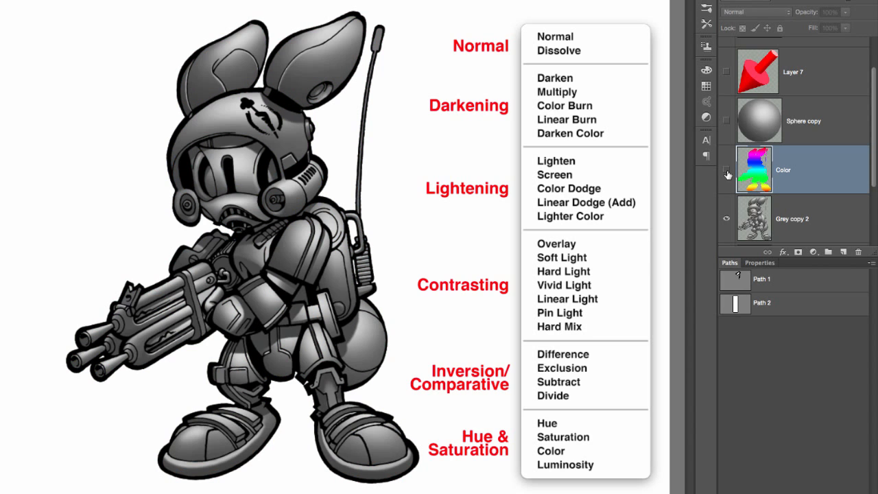